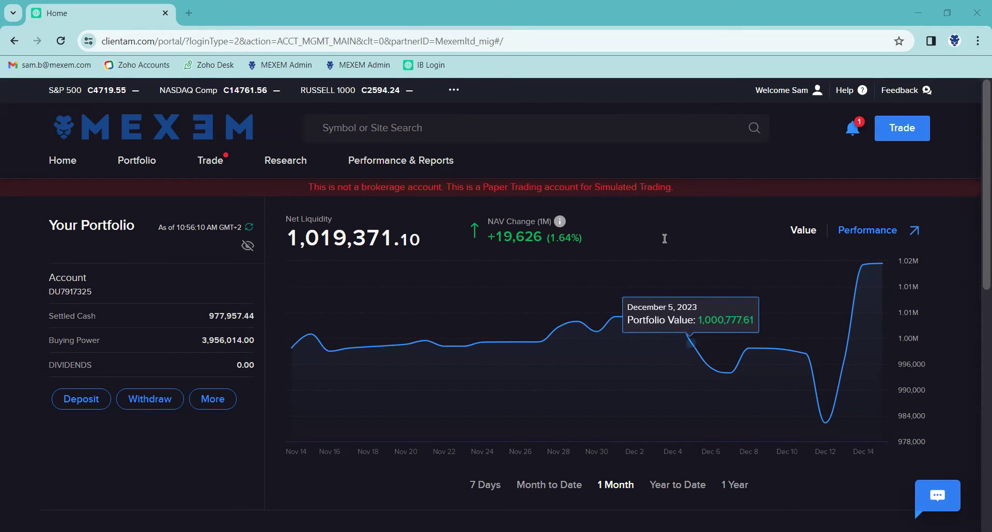
Start an order ticket for APPLE INC (AAPL) on NASDAQ, trying Sell before settling on Buy.
{"action": "left_click", "coordinate": [901, 132]}
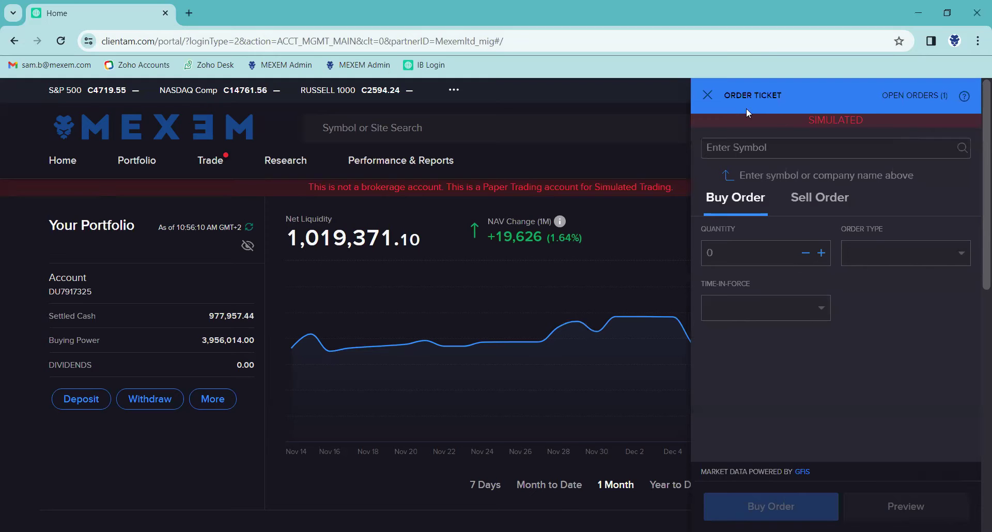
{"action": "left_click", "coordinate": [719, 148]}
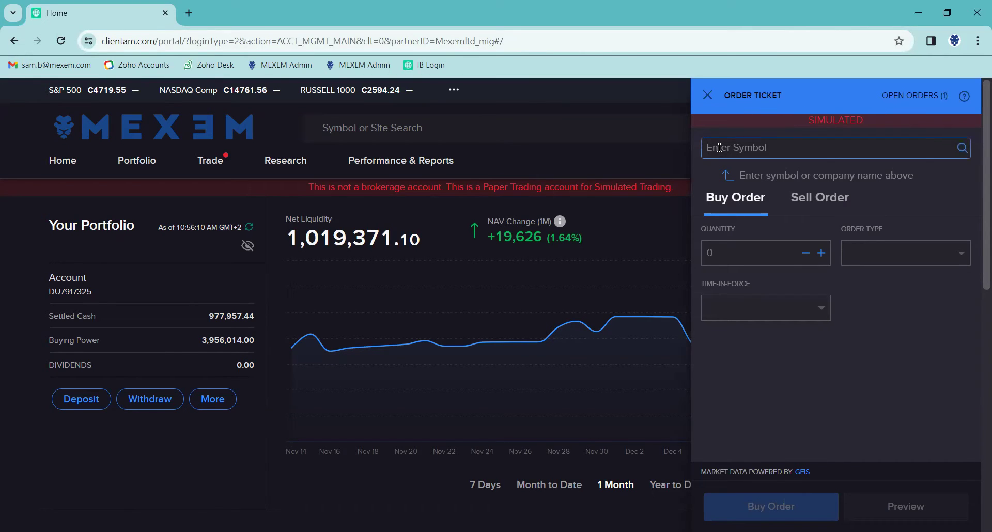
{"action": "type", "text": "AAPL"}
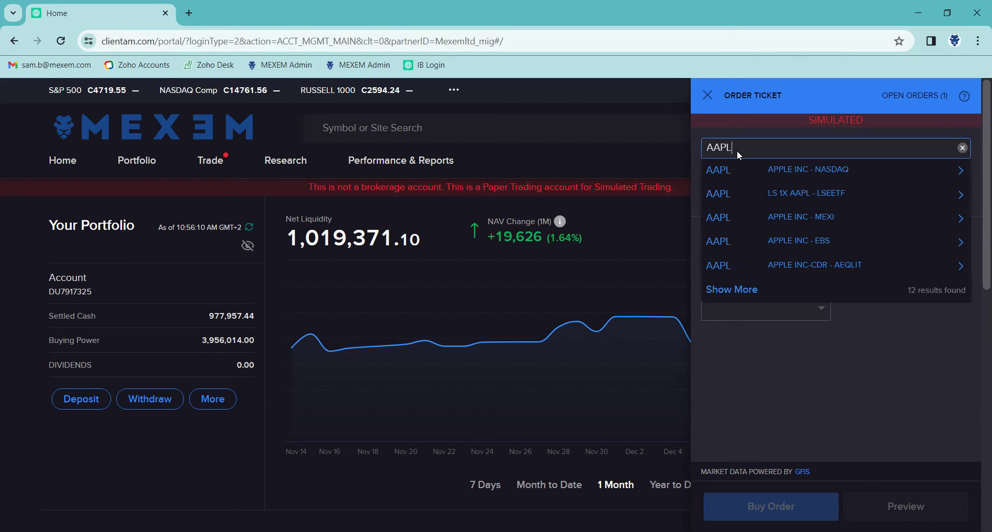
{"action": "left_click", "coordinate": [770, 166]}
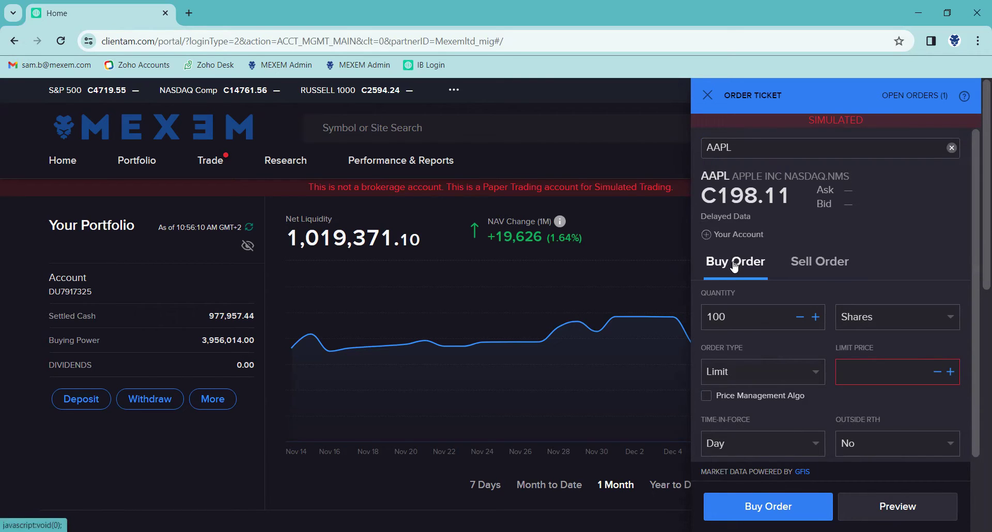
{"action": "left_click", "coordinate": [829, 267]}
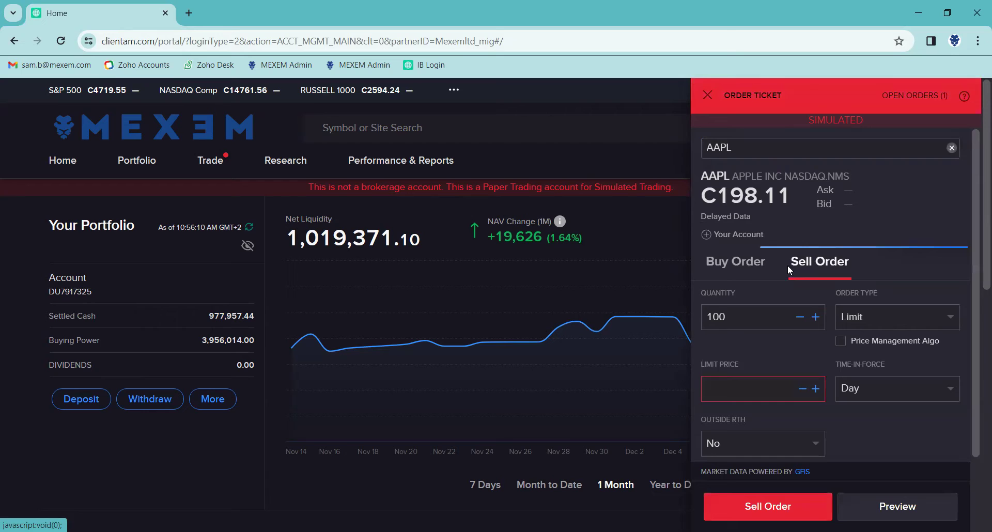
{"action": "left_click", "coordinate": [744, 263]}
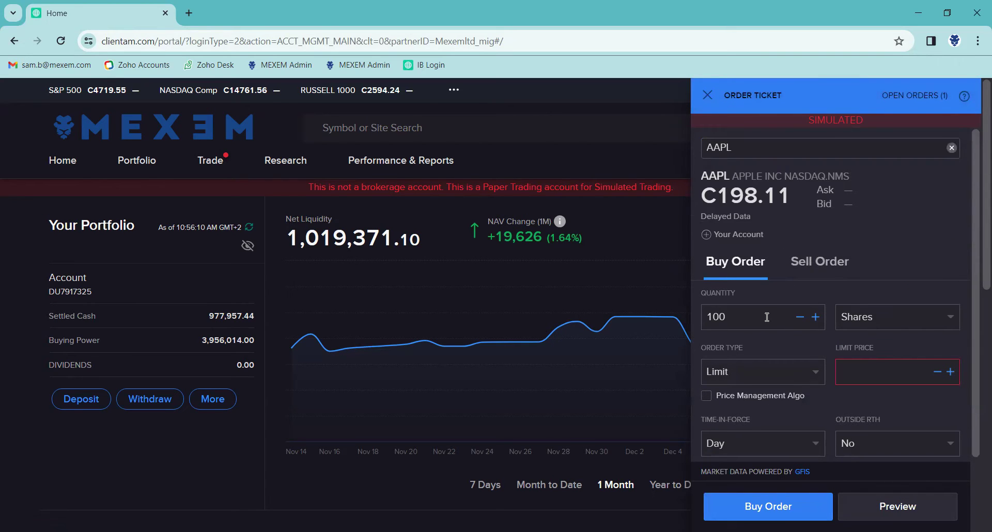
Try the quantity steppers, then enter 350 shares directly in Quantity.
{"action": "scroll", "coordinate": [767, 319], "scroll_direction": "down", "scroll_amount": 2}
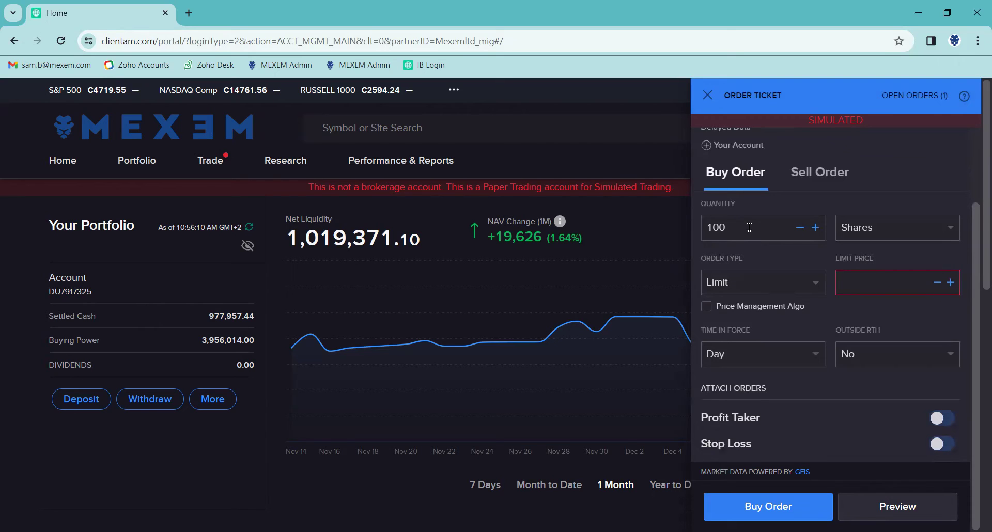
{"action": "left_click", "coordinate": [815, 228]}
{"action": "left_click", "coordinate": [815, 228]}
{"action": "left_click", "coordinate": [800, 228]}
{"action": "left_click", "coordinate": [800, 228]}
{"action": "left_click", "coordinate": [800, 227]}
{"action": "left_click", "coordinate": [801, 228]}
{"action": "left_click", "coordinate": [710, 228]}
{"action": "type", "text": "235"}
{"action": "left_click", "coordinate": [716, 228]}
{"action": "key", "text": "BackSpace"}
Switch the quantity unit to USD, then back to Shares.
{"action": "left_click", "coordinate": [948, 228]}
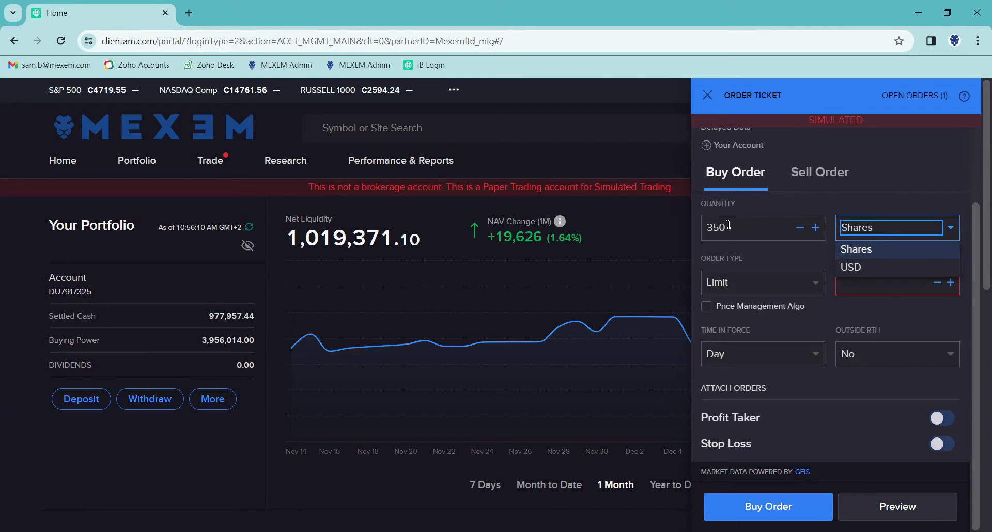
{"action": "left_click", "coordinate": [874, 266]}
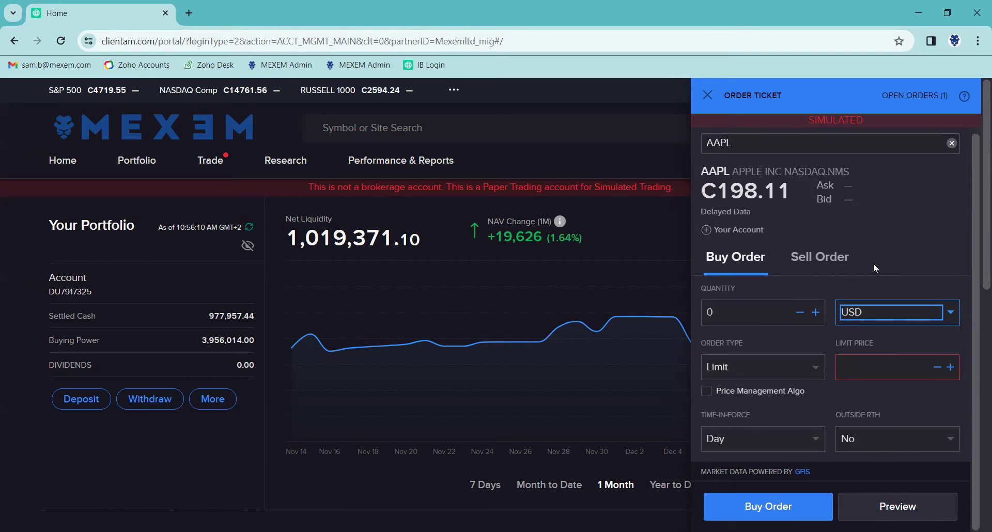
{"action": "left_click", "coordinate": [950, 314]}
{"action": "left_click", "coordinate": [920, 330]}
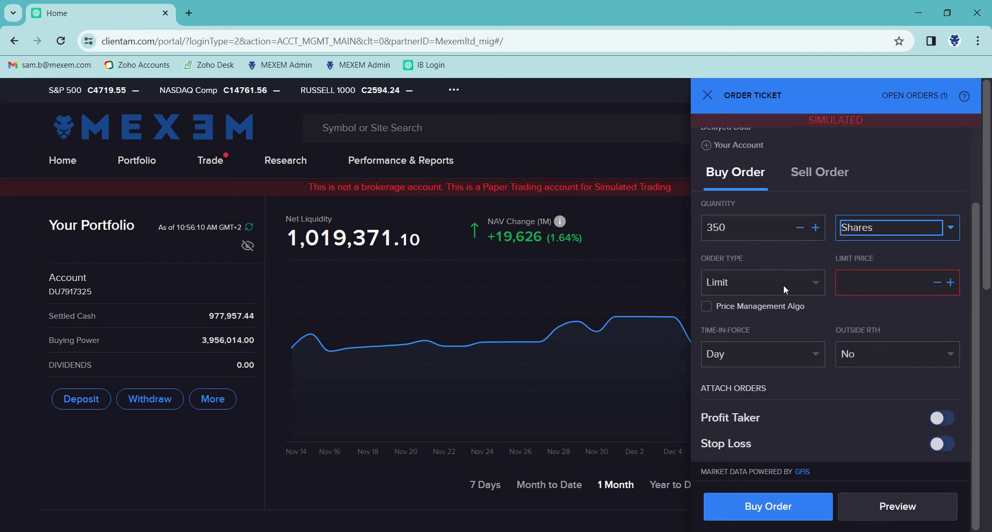
Keep Limit as the order type and enter a limit price of 198.
{"action": "left_click", "coordinate": [814, 285]}
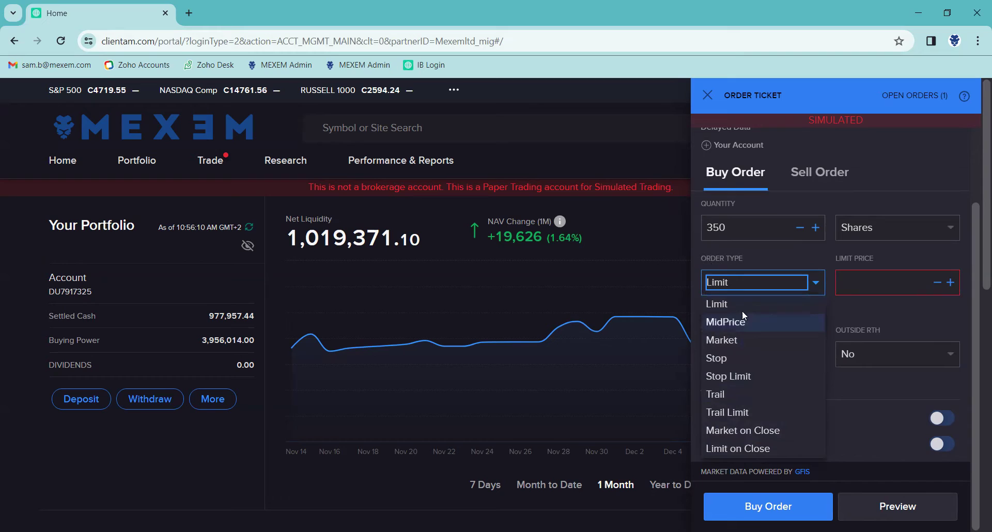
{"action": "left_click", "coordinate": [727, 305]}
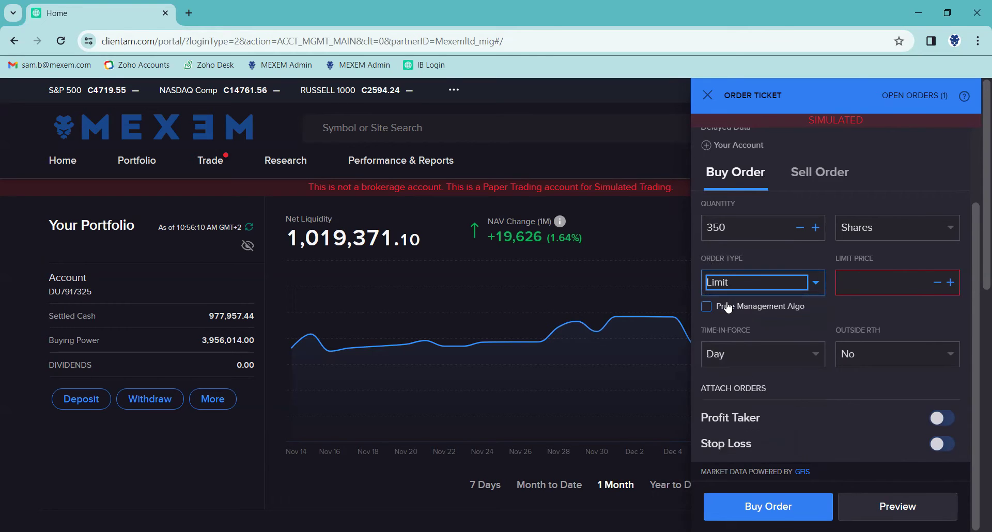
{"action": "left_click", "coordinate": [849, 282]}
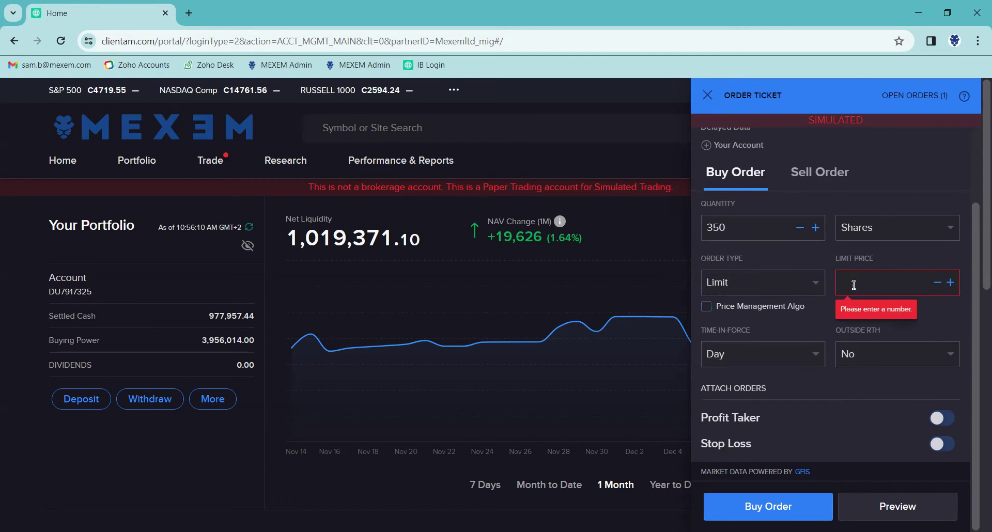
{"action": "scroll", "coordinate": [837, 231], "scroll_direction": "up", "scroll_amount": 1}
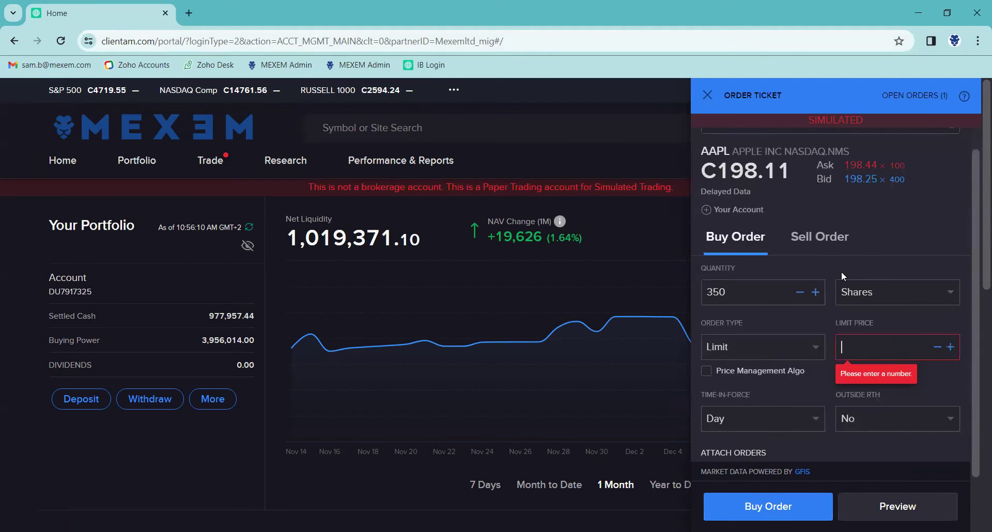
{"action": "type", "text": "198"}
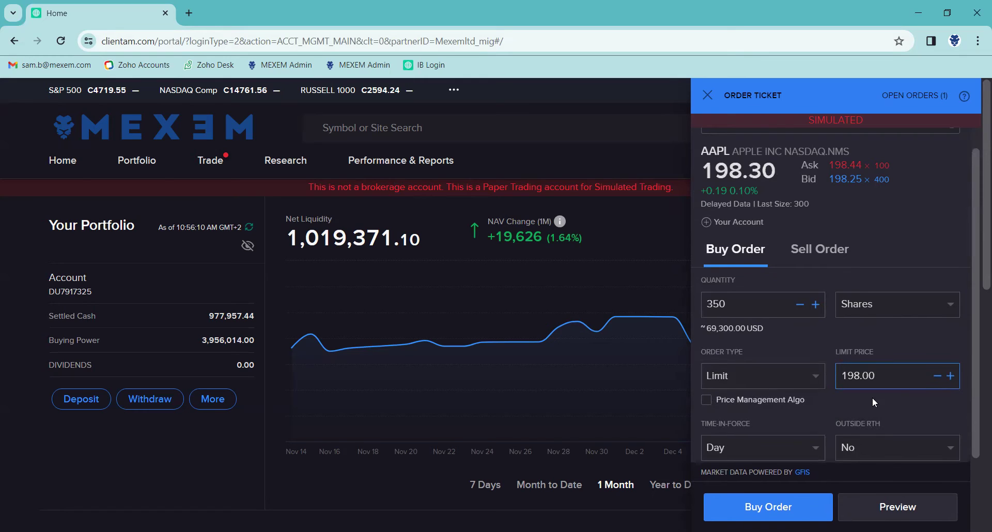
Test the limit price steppers up and down, ending at 198.00.
{"action": "left_click", "coordinate": [949, 377]}
{"action": "left_click", "coordinate": [950, 377]}
{"action": "left_click", "coordinate": [950, 377]}
{"action": "left_click", "coordinate": [936, 376]}
{"action": "left_click", "coordinate": [936, 376]}
{"action": "left_click", "coordinate": [936, 376]}
{"action": "left_click", "coordinate": [950, 377]}
{"action": "left_click", "coordinate": [950, 377]}
{"action": "left_click", "coordinate": [949, 378]}
{"action": "left_click", "coordinate": [937, 376]}
{"action": "left_click", "coordinate": [937, 376]}
{"action": "left_click", "coordinate": [937, 376]}
Keep the time-in-force set to Day.
{"action": "scroll", "coordinate": [835, 346], "scroll_direction": "down", "scroll_amount": 2}
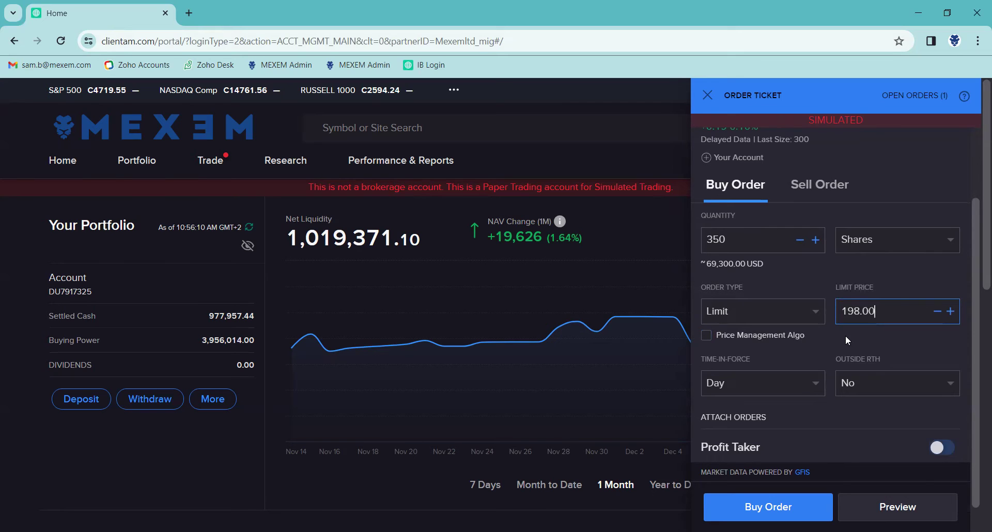
{"action": "scroll", "coordinate": [834, 336], "scroll_direction": "down", "scroll_amount": 3}
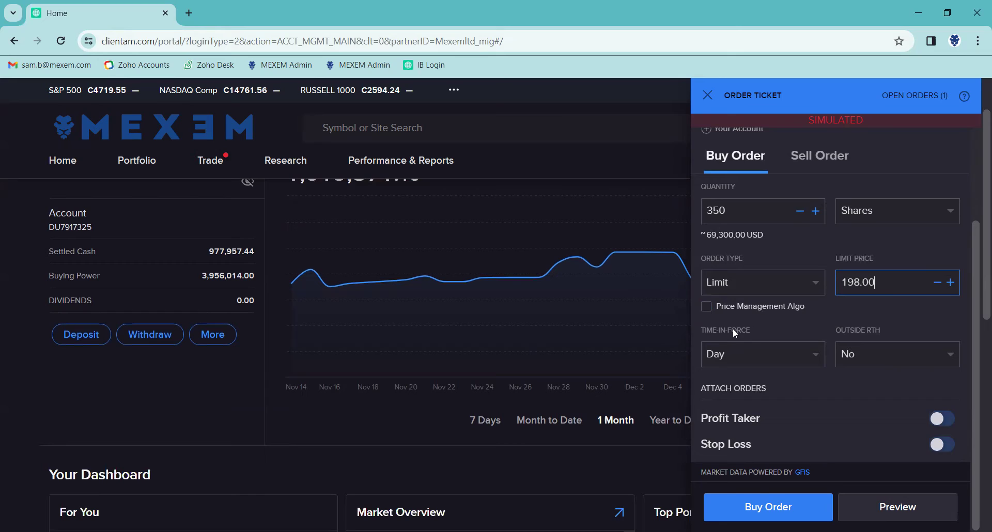
{"action": "left_click", "coordinate": [814, 353]}
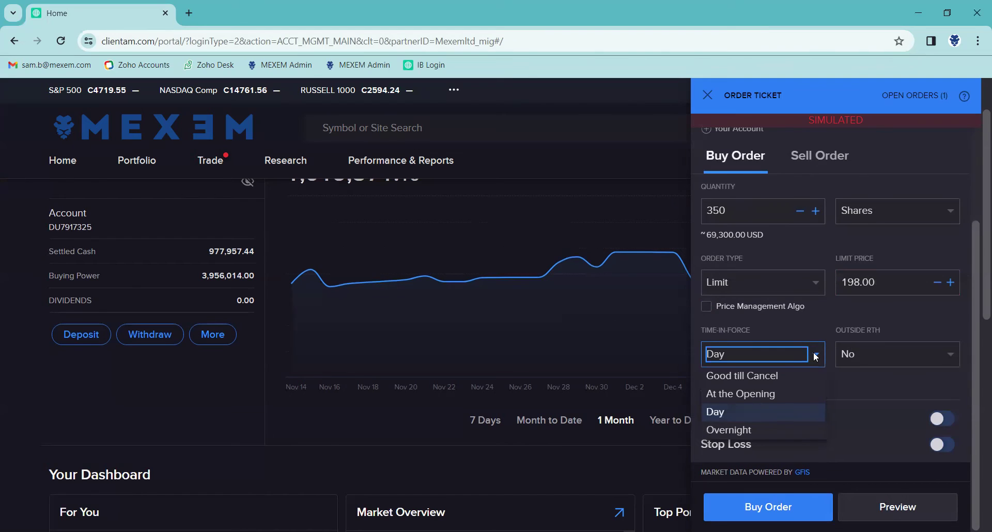
{"action": "left_click", "coordinate": [735, 411]}
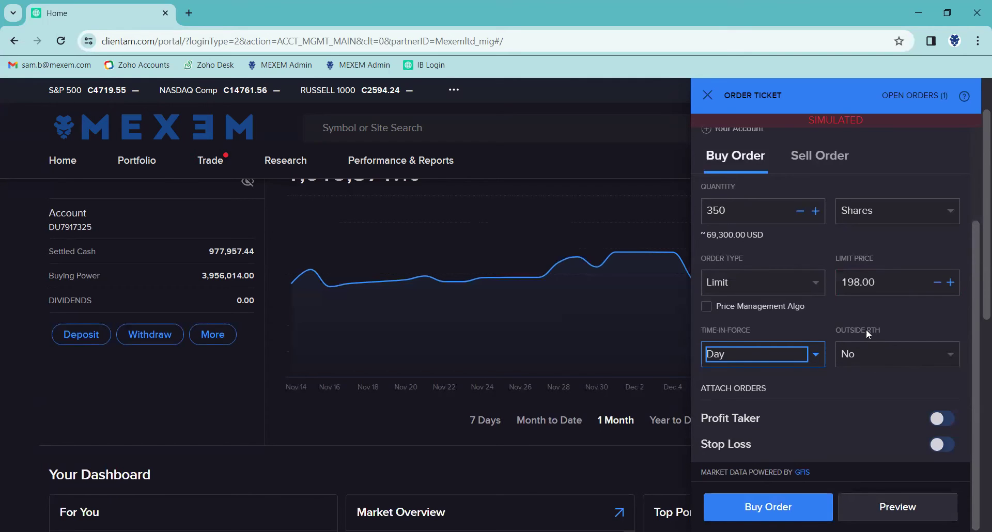
Set Outside RTH to Yes, then back to No.
{"action": "left_click", "coordinate": [949, 352]}
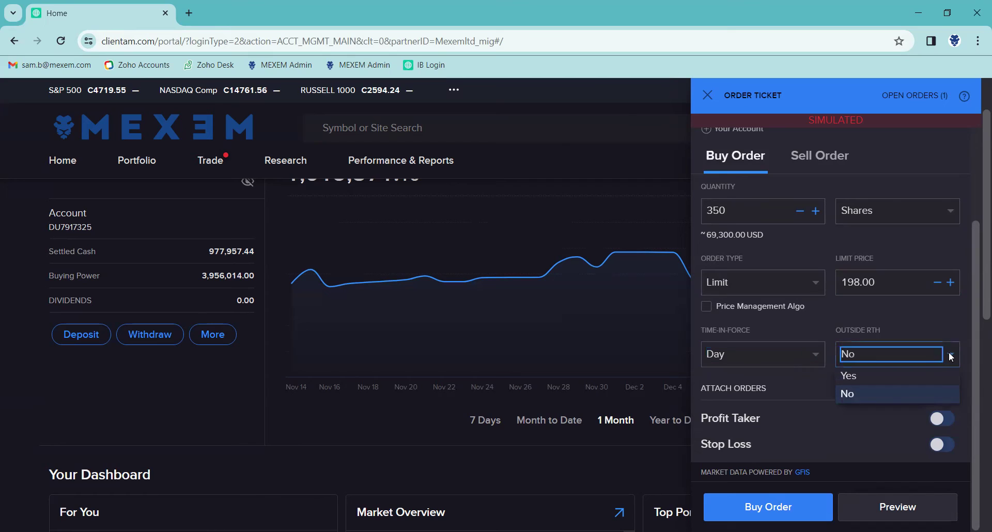
{"action": "left_click", "coordinate": [930, 374]}
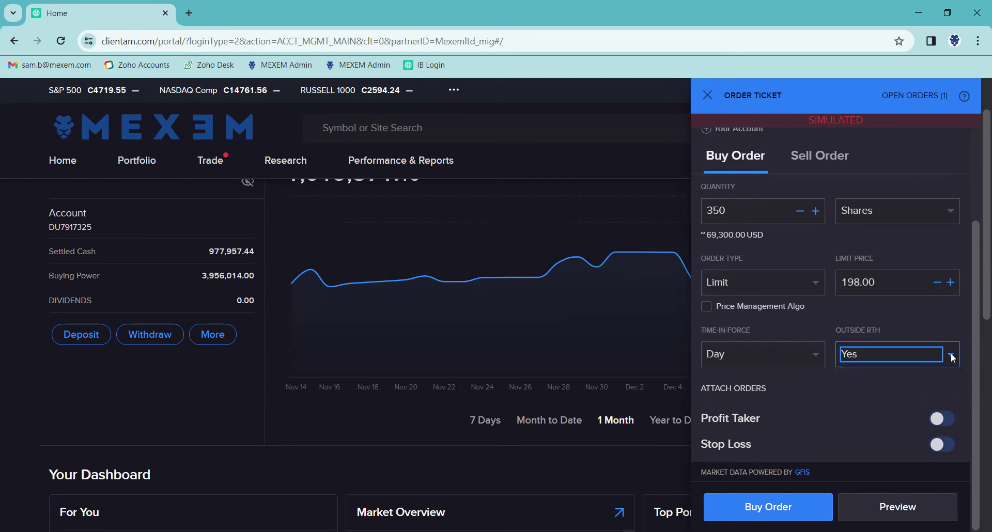
{"action": "left_click", "coordinate": [951, 353]}
{"action": "left_click", "coordinate": [906, 389]}
{"action": "scroll", "coordinate": [799, 373], "scroll_direction": "down", "scroll_amount": 1}
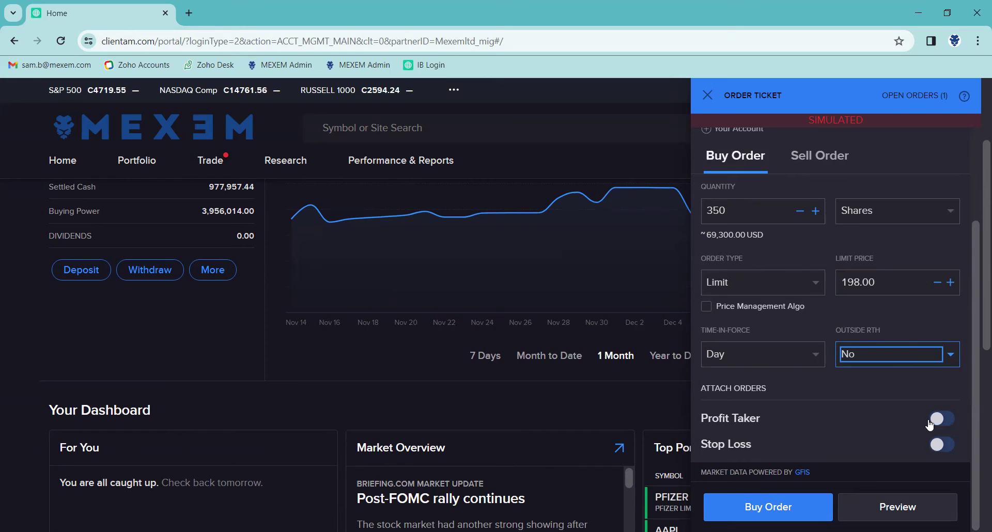
{"action": "left_click", "coordinate": [946, 423]}
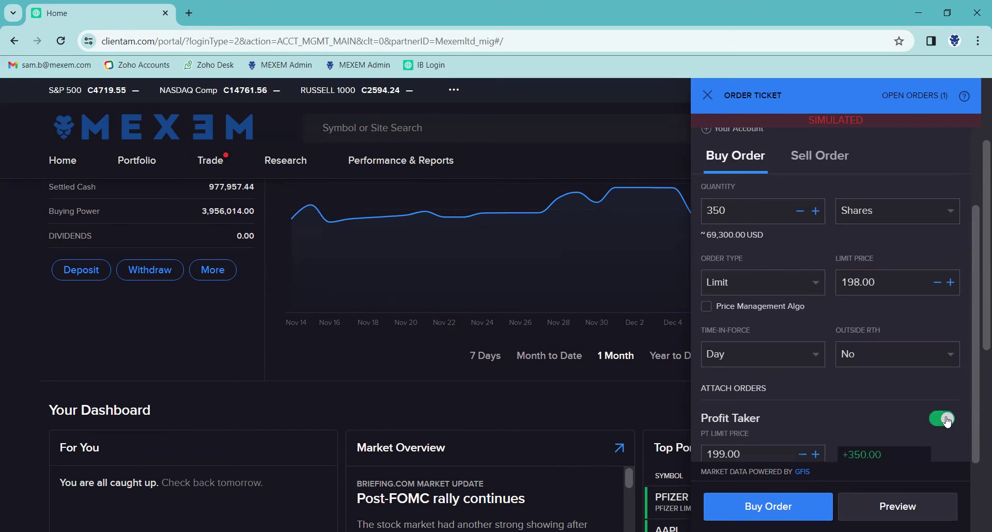
{"action": "scroll", "coordinate": [877, 388], "scroll_direction": "down", "scroll_amount": 1}
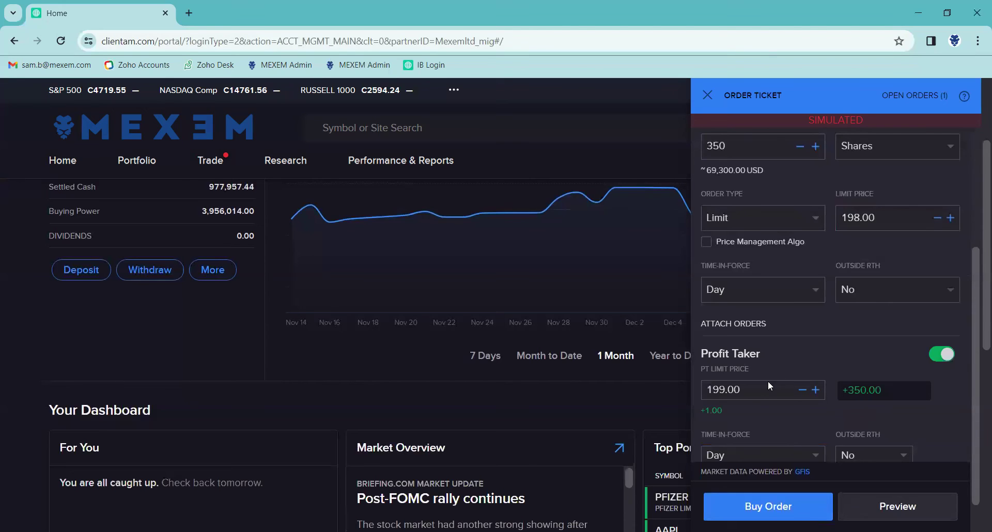
{"action": "left_click", "coordinate": [936, 354]}
{"action": "left_click", "coordinate": [951, 446]}
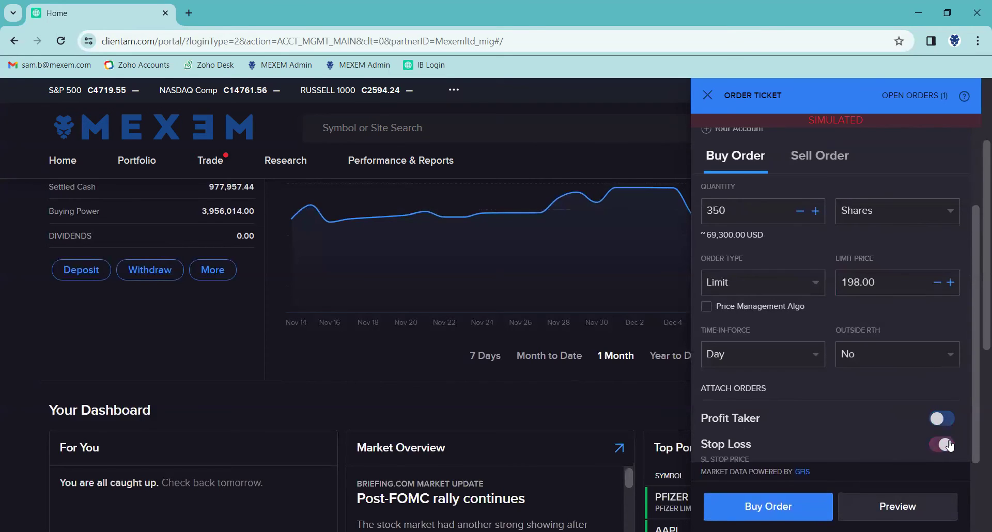
{"action": "scroll", "coordinate": [889, 422], "scroll_direction": "down", "scroll_amount": 2}
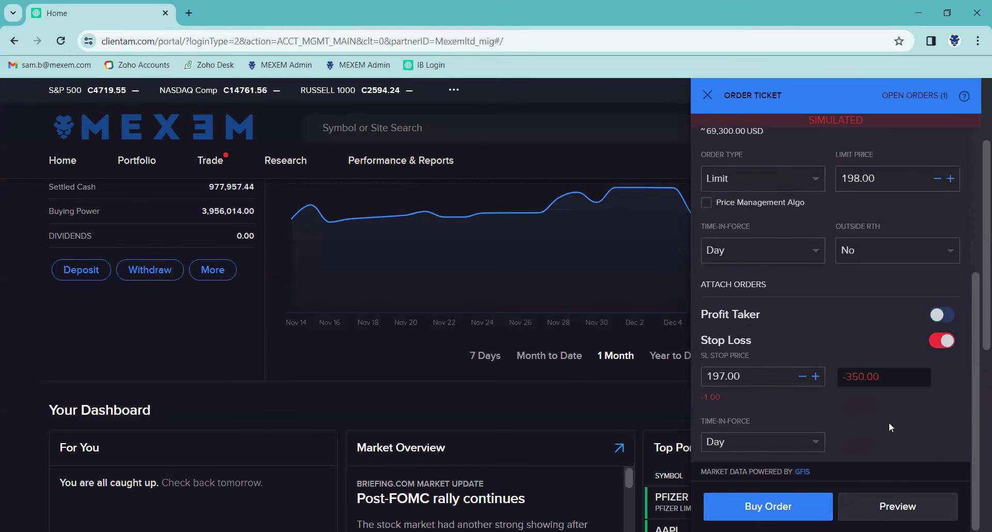
{"action": "left_click", "coordinate": [938, 343]}
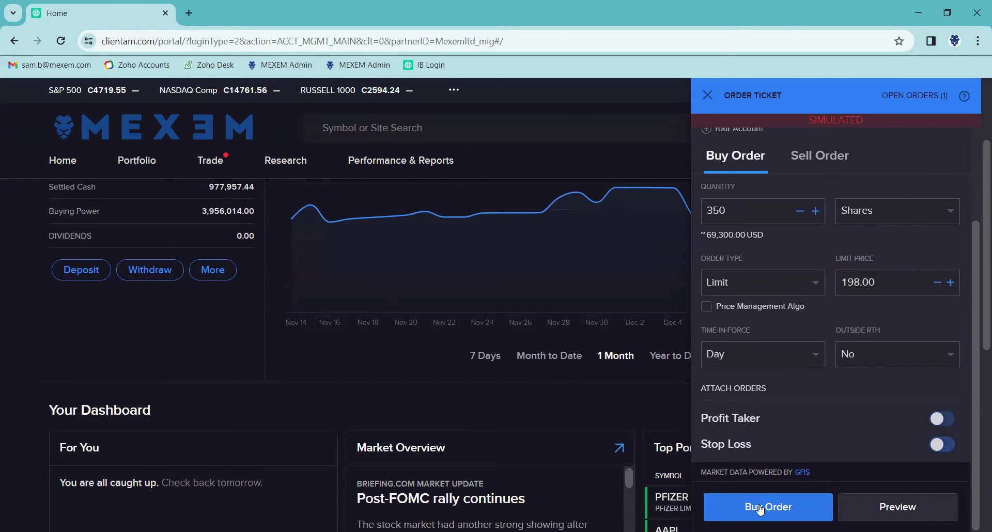
Preview the order and review the 69,301.63 USD total and post-trade position of 450.
{"action": "left_click", "coordinate": [891, 506]}
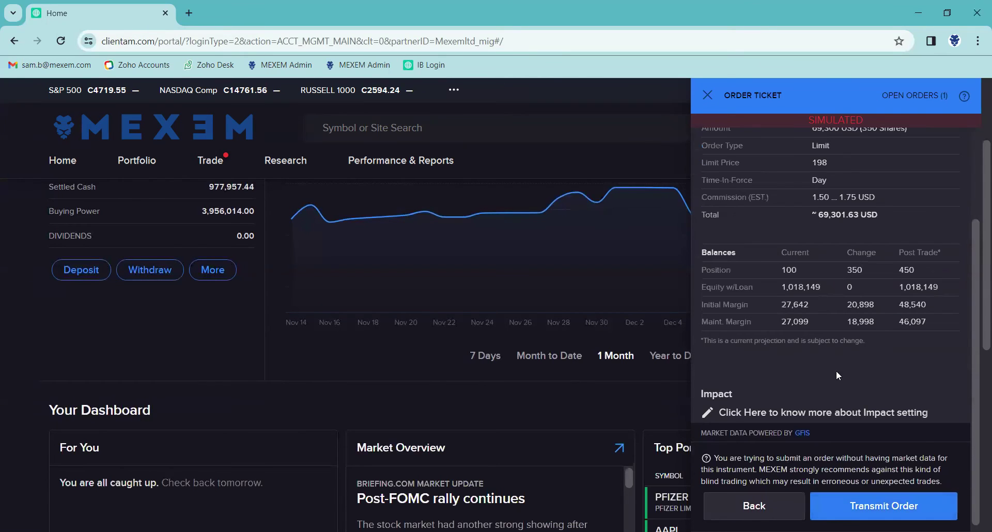
{"action": "scroll", "coordinate": [830, 352], "scroll_direction": "up", "scroll_amount": 5}
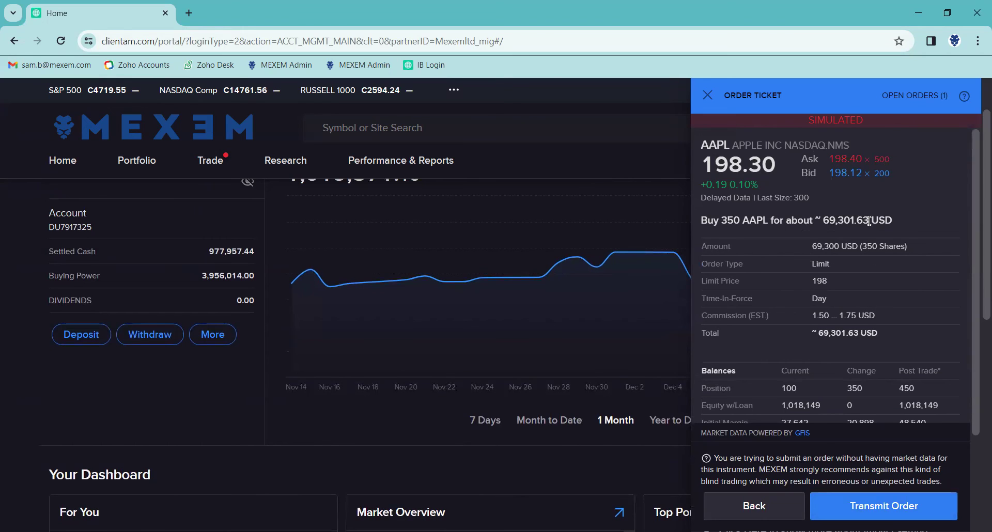
{"action": "scroll", "coordinate": [788, 234], "scroll_direction": "down", "scroll_amount": 3}
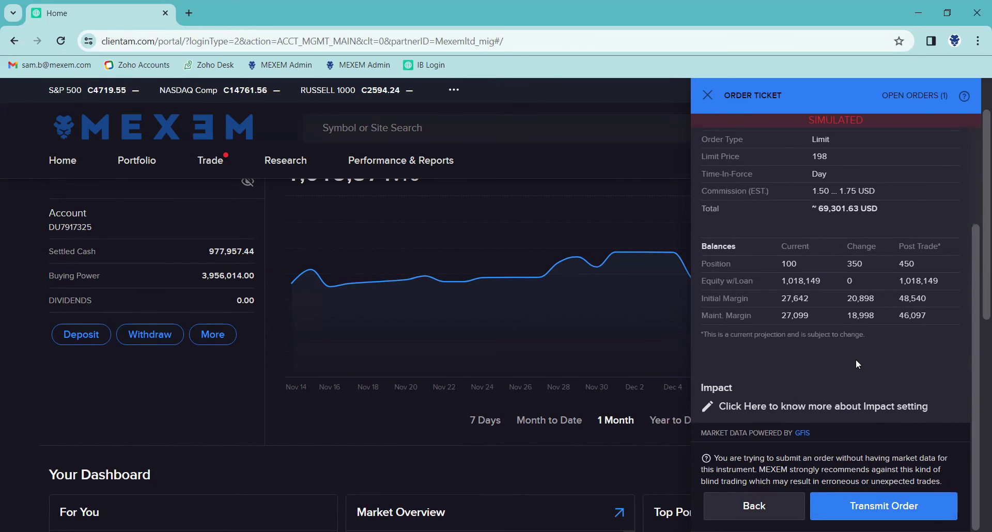
{"action": "scroll", "coordinate": [836, 326], "scroll_direction": "up", "scroll_amount": 2}
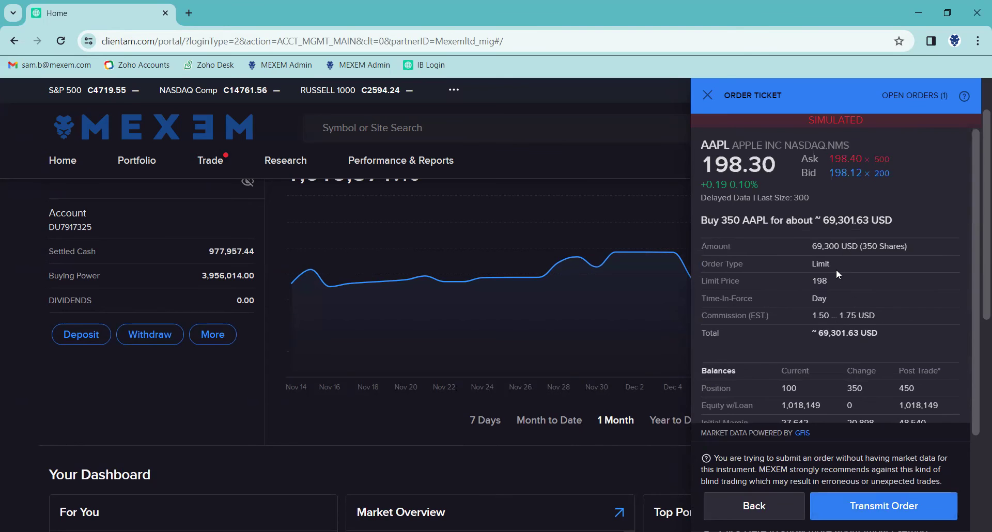
{"action": "scroll", "coordinate": [836, 269], "scroll_direction": "down", "scroll_amount": 1}
{"action": "scroll", "coordinate": [840, 278], "scroll_direction": "down", "scroll_amount": 1}
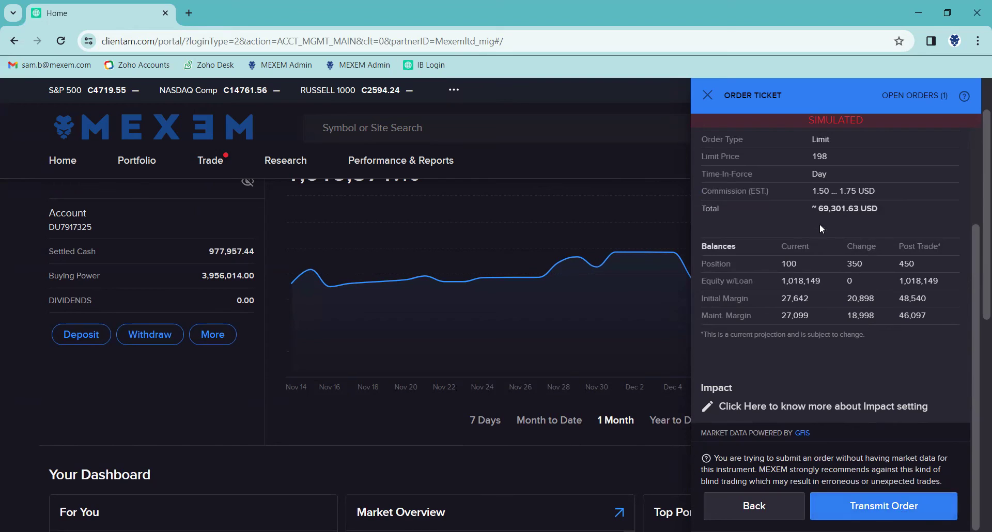
Return to the ticket, change the limit price to 198.02, and submit the buy order.
{"action": "left_click", "coordinate": [754, 507]}
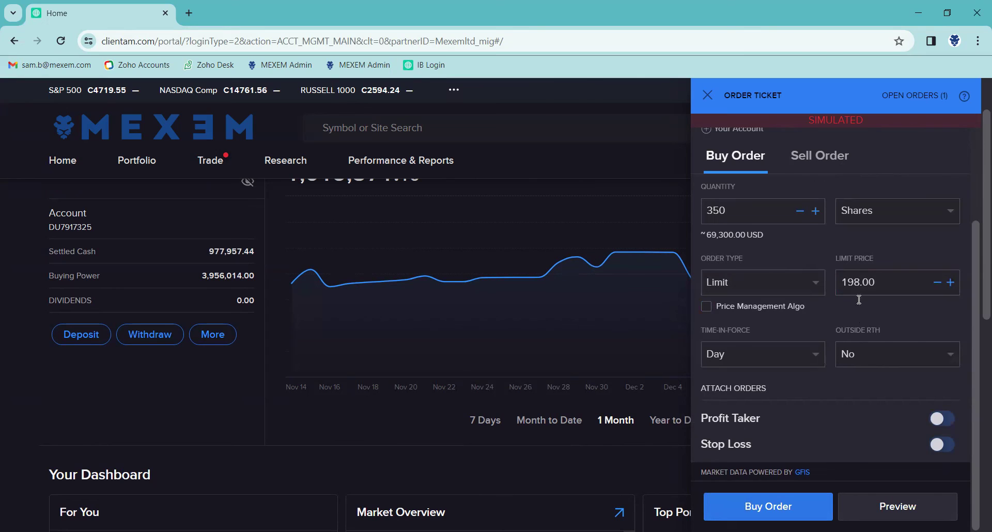
{"action": "left_click", "coordinate": [876, 284]}
{"action": "key", "text": "BackSpace"}
{"action": "type", "text": "2"}
{"action": "left_click", "coordinate": [767, 508]}
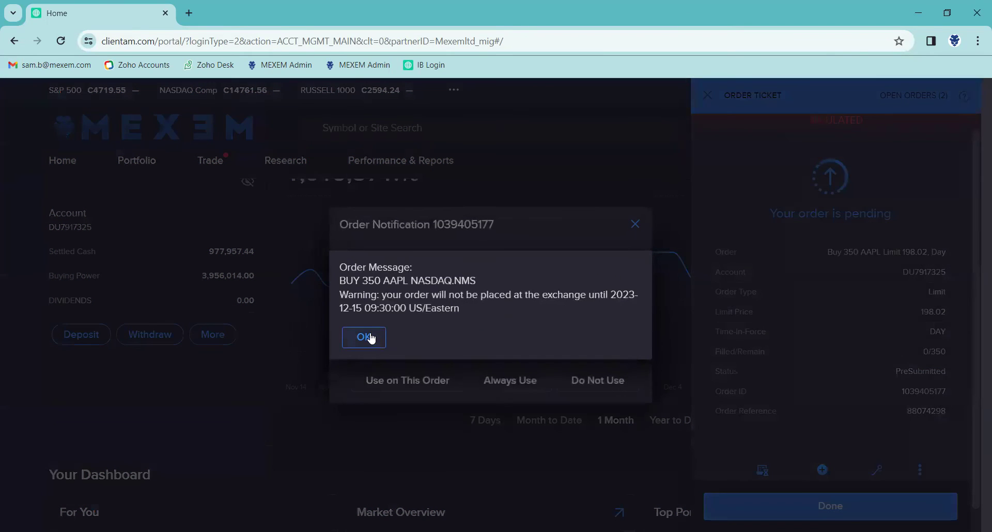
Acknowledge the order messages, choose Do Not Use for the price management algo, and close the ticket.
{"action": "left_click", "coordinate": [371, 338]}
{"action": "left_click", "coordinate": [577, 380]}
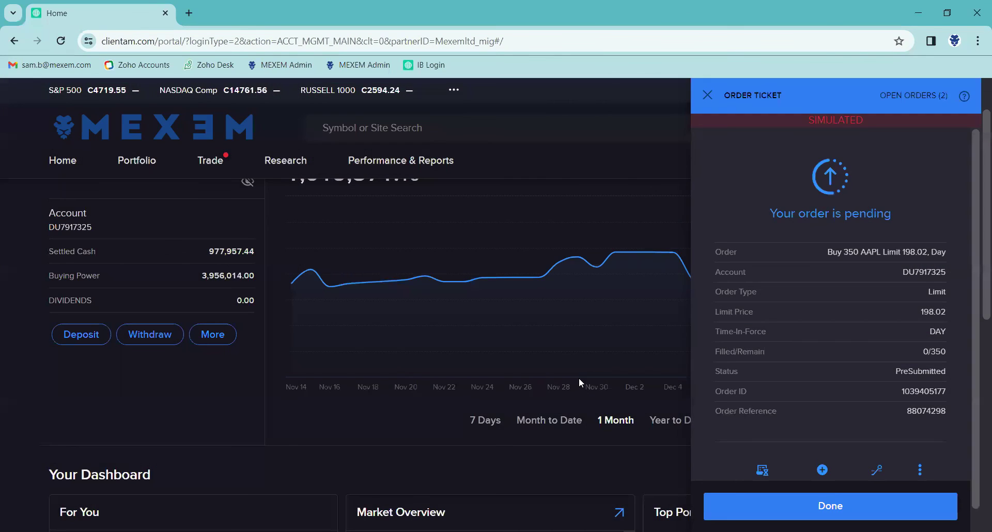
{"action": "left_click", "coordinate": [615, 354]}
{"action": "scroll", "coordinate": [825, 283], "scroll_direction": "down", "scroll_amount": 1}
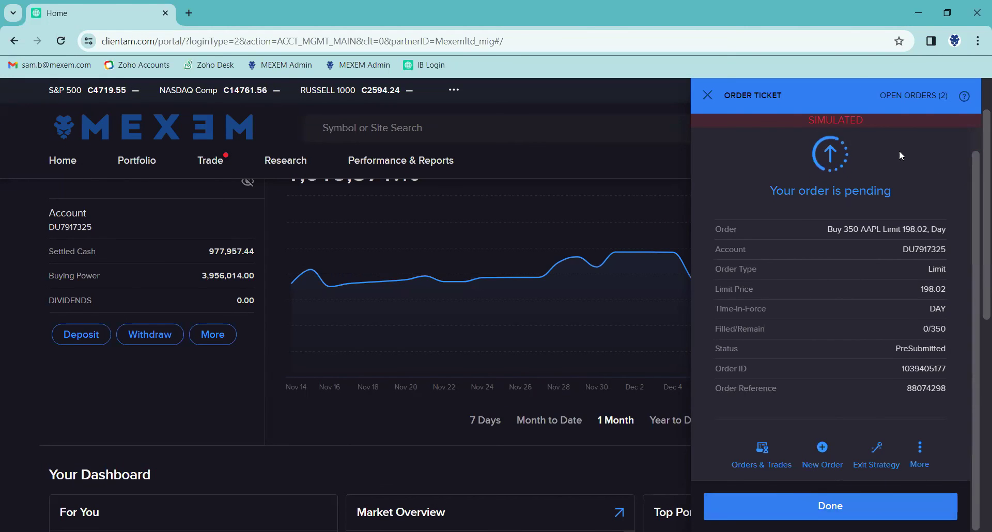
{"action": "left_click", "coordinate": [813, 506]}
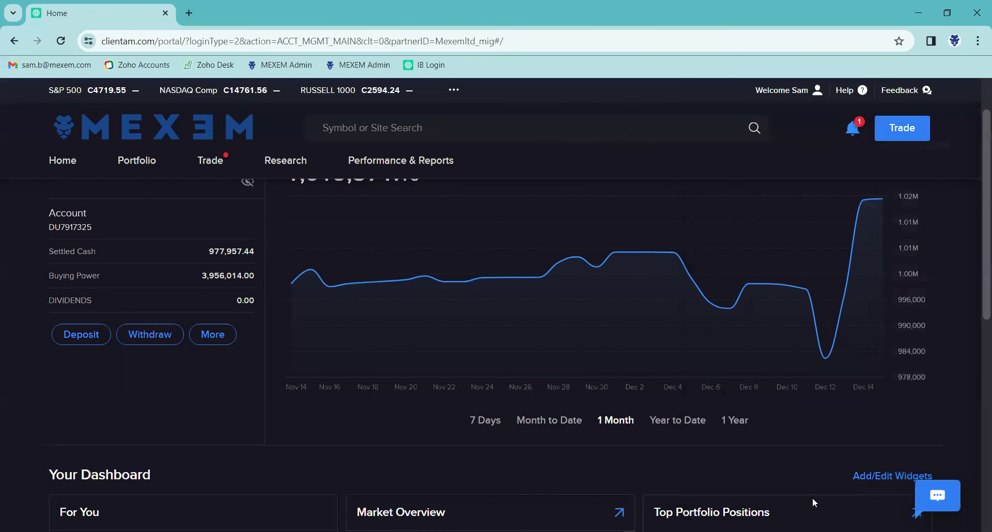